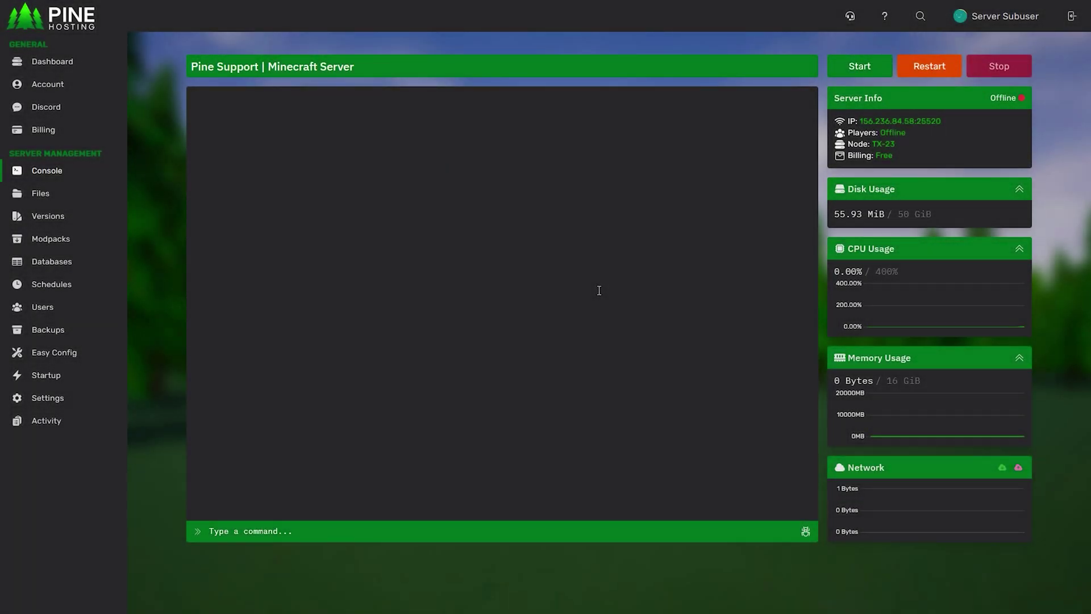
Step: Open the Versions page to list the installable server types
left_click(58, 220)
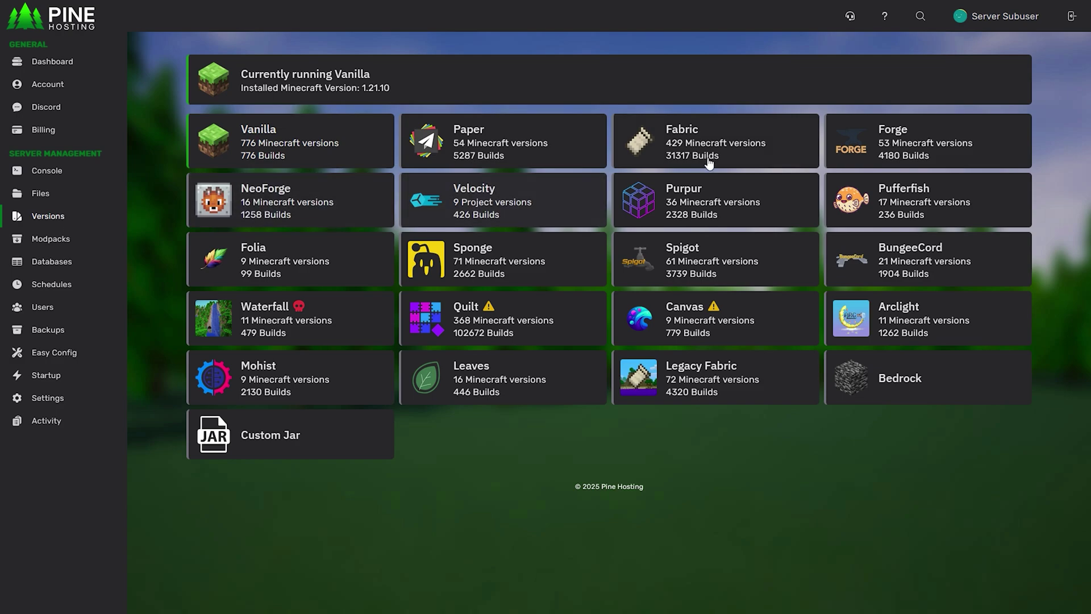
Step: Install Forge 1.21.9 with the Minecraft EULA accepted, then start the server from the console
left_click(970, 136)
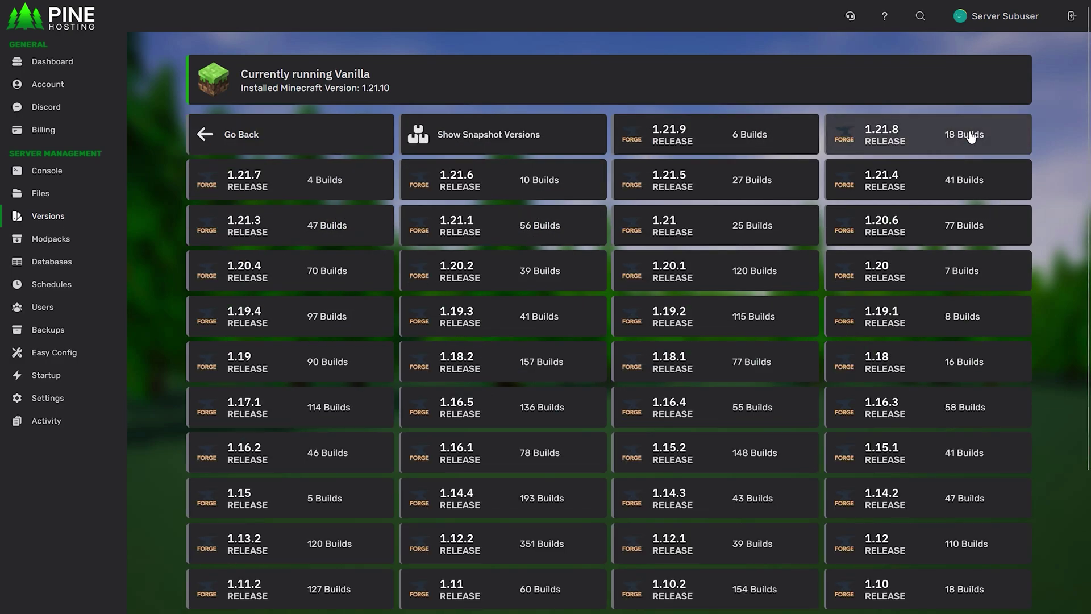
left_click(694, 123)
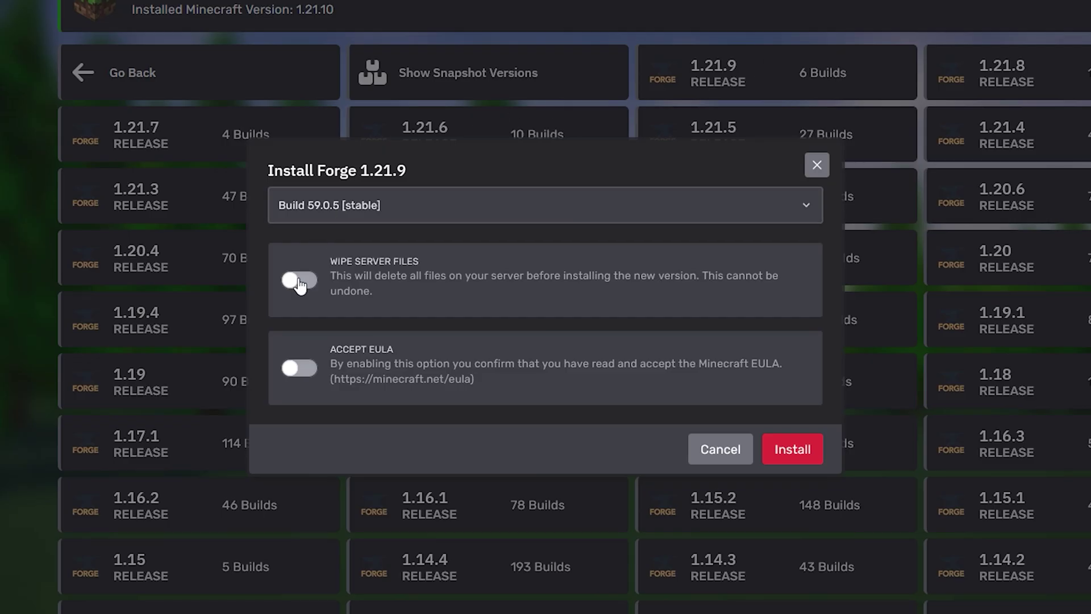
left_click(293, 377)
left_click(776, 435)
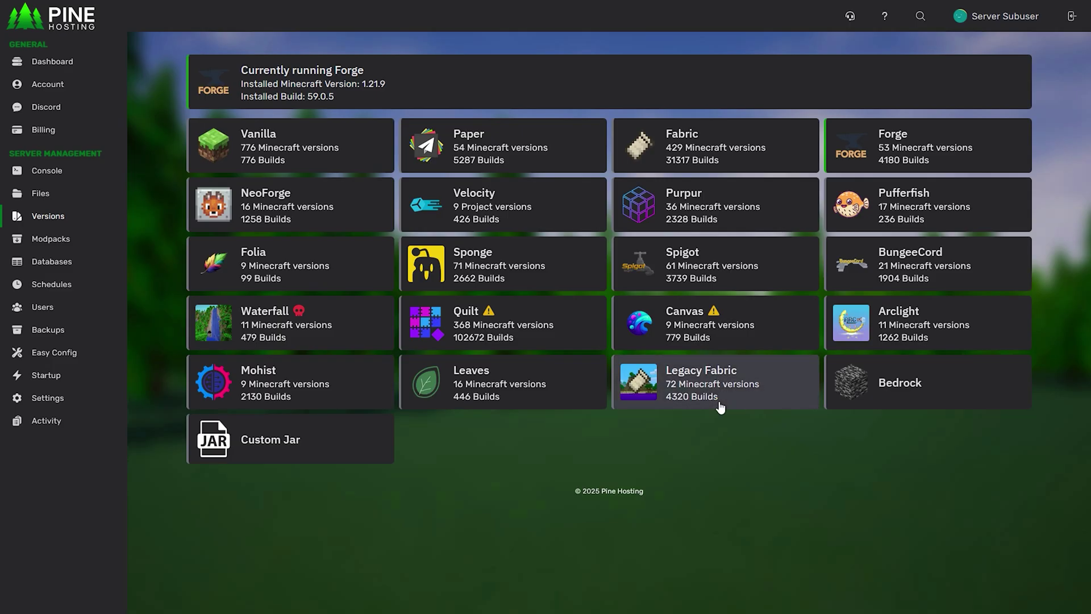
left_click(68, 174)
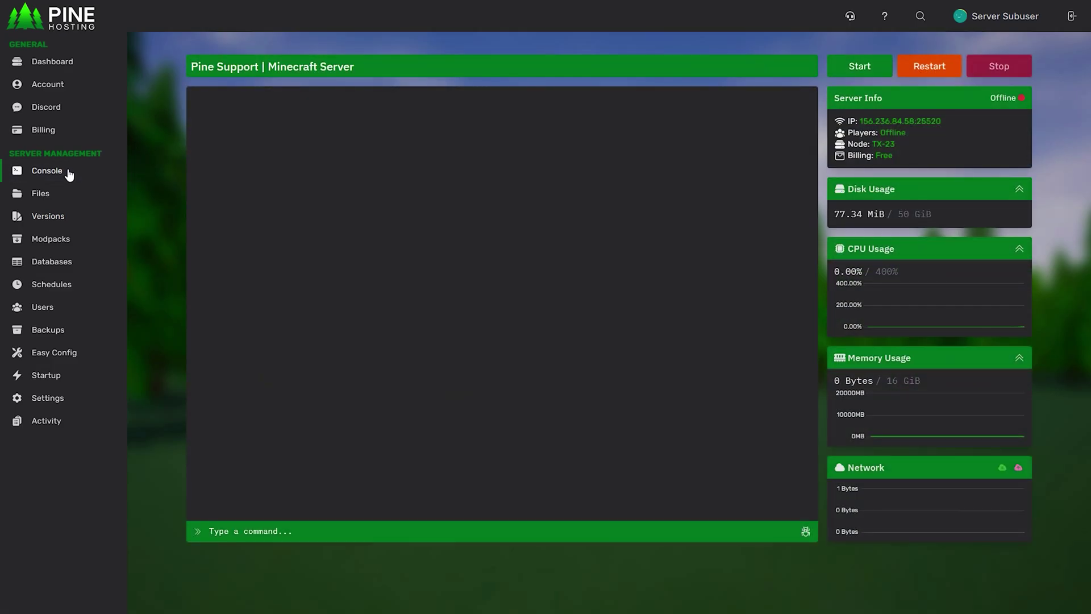
left_click(855, 68)
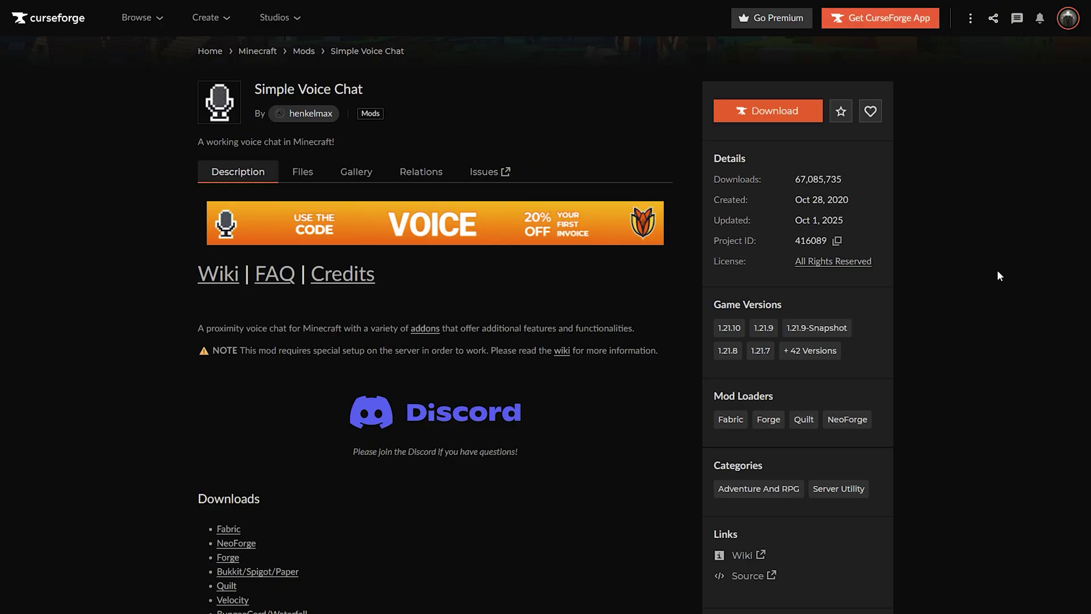
Step: Scroll to Downloads on the Simple Voice Chat page and open its Forge file list
scroll(639, 273, "down", 4)
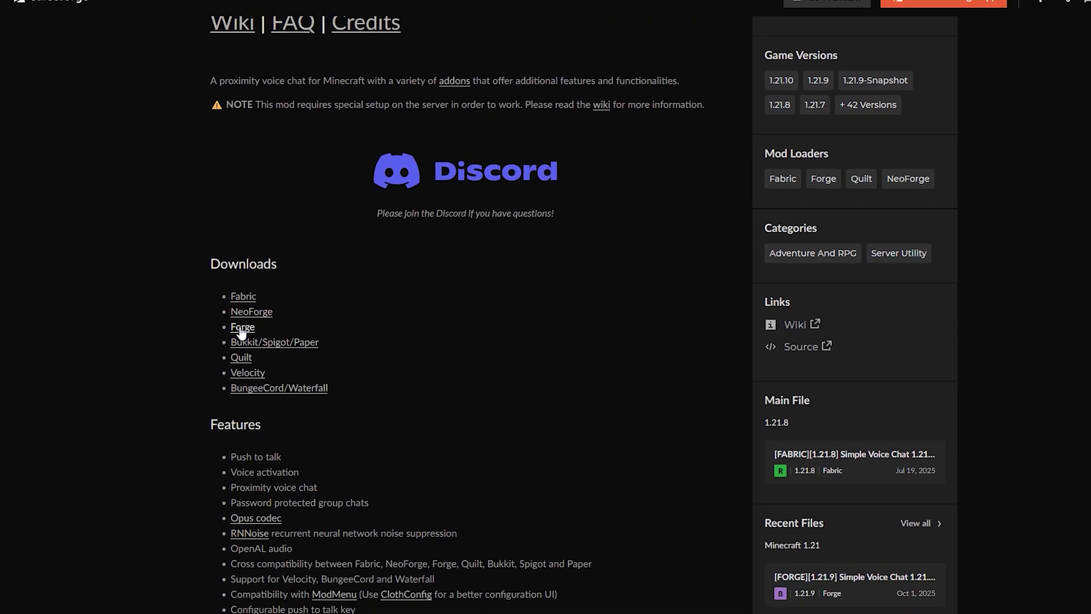
left_click(338, 336)
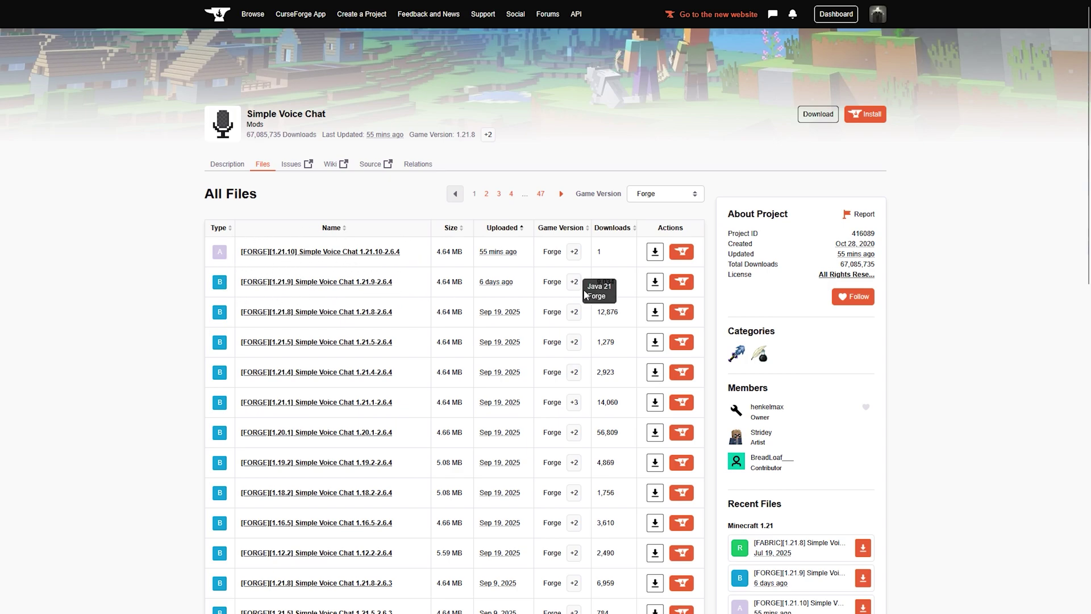
Step: Download voicechat-forge-1.21.9-2.6.4.jar, upload it into the mods folder, and restart the server
left_click(655, 282)
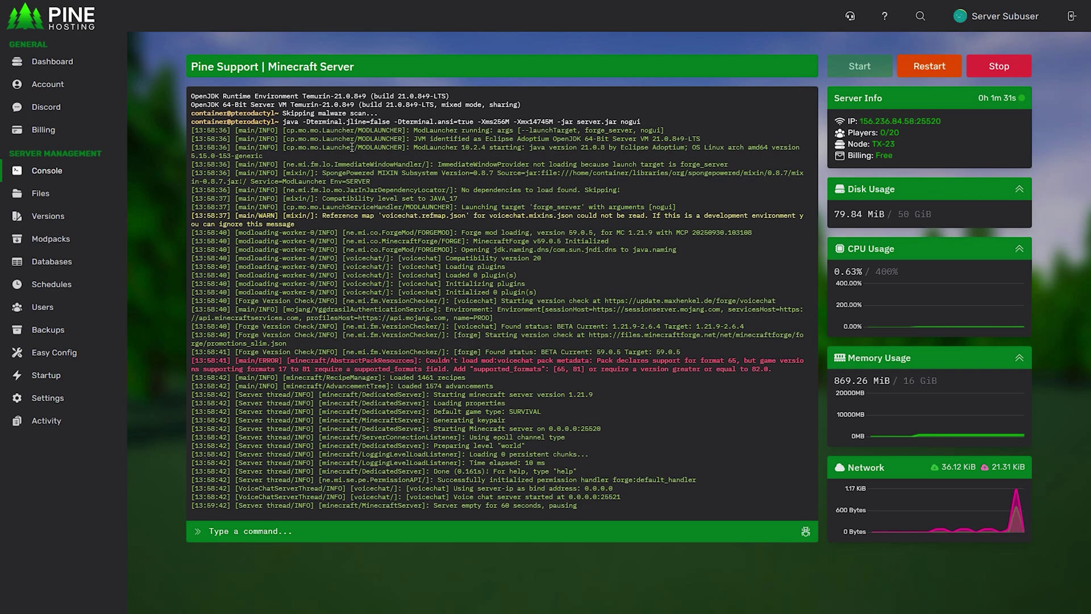
left_click(60, 194)
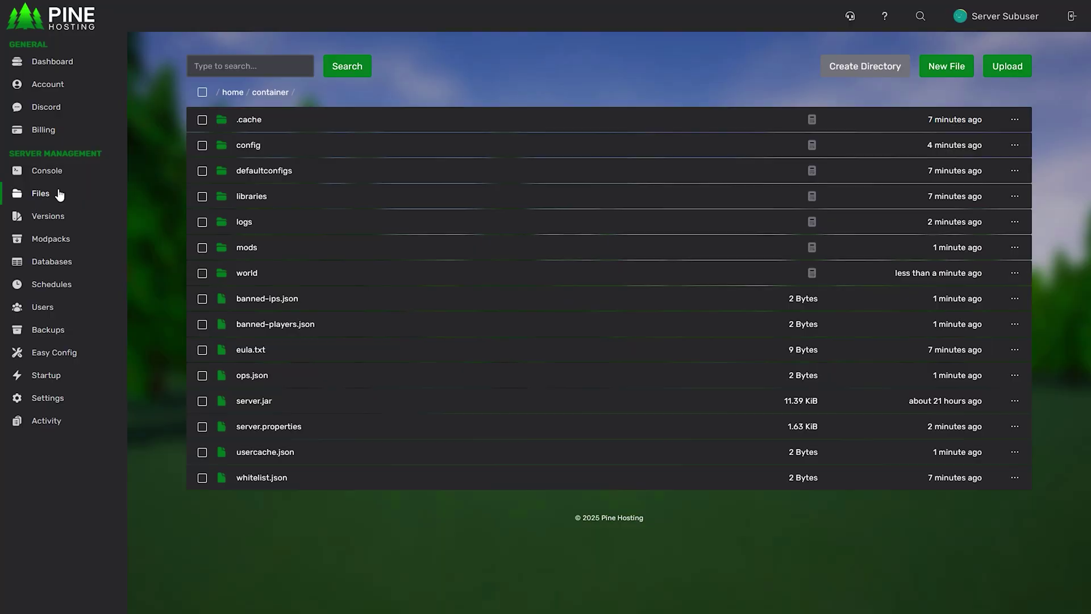
left_click(305, 251)
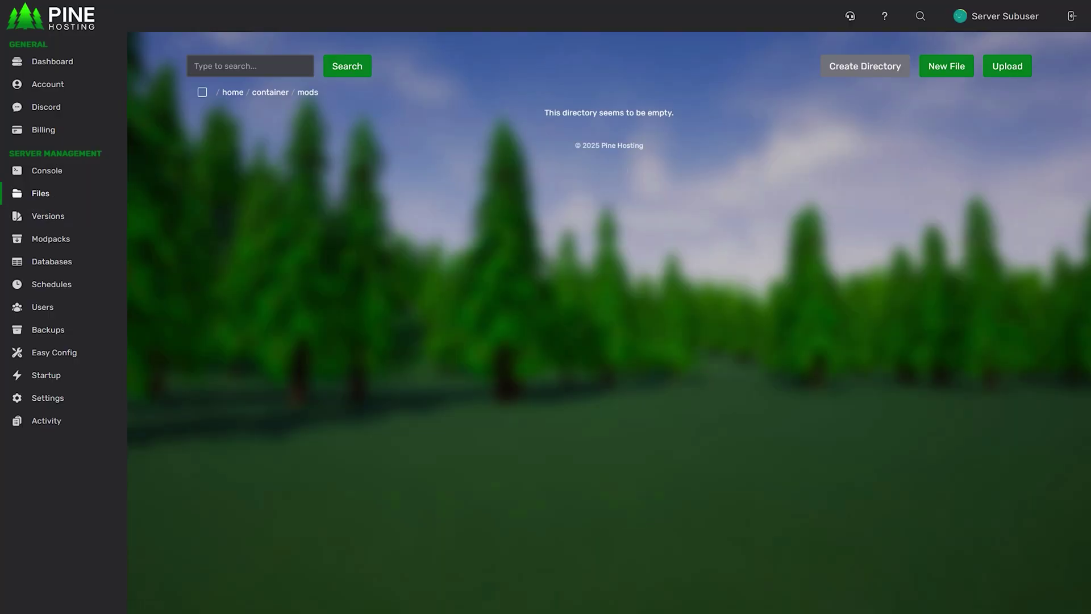
left_click_drag(1090, 262, 571, 282)
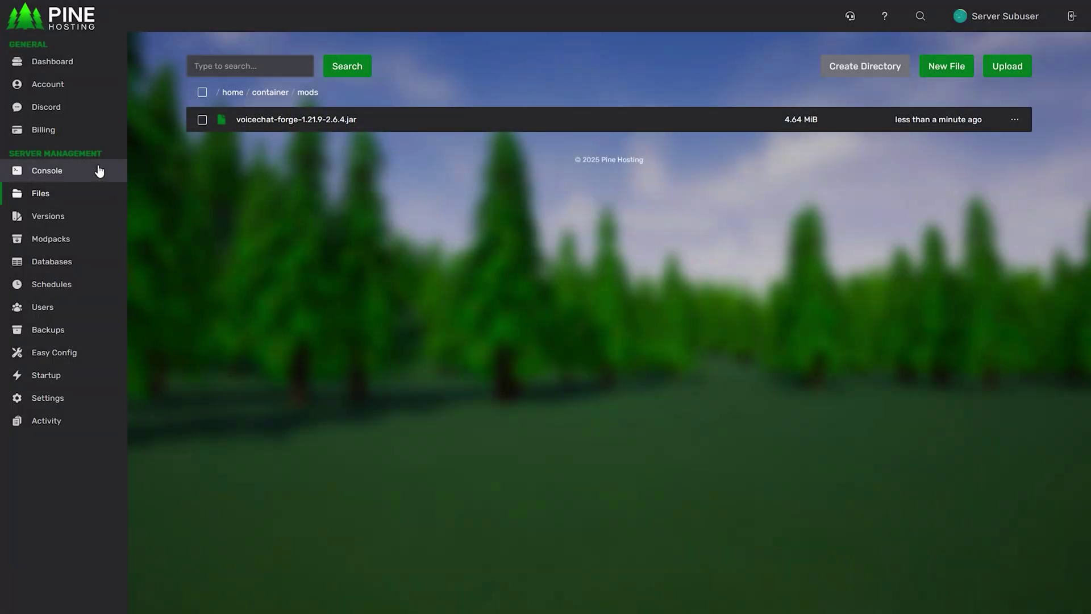
left_click(71, 170)
left_click(946, 68)
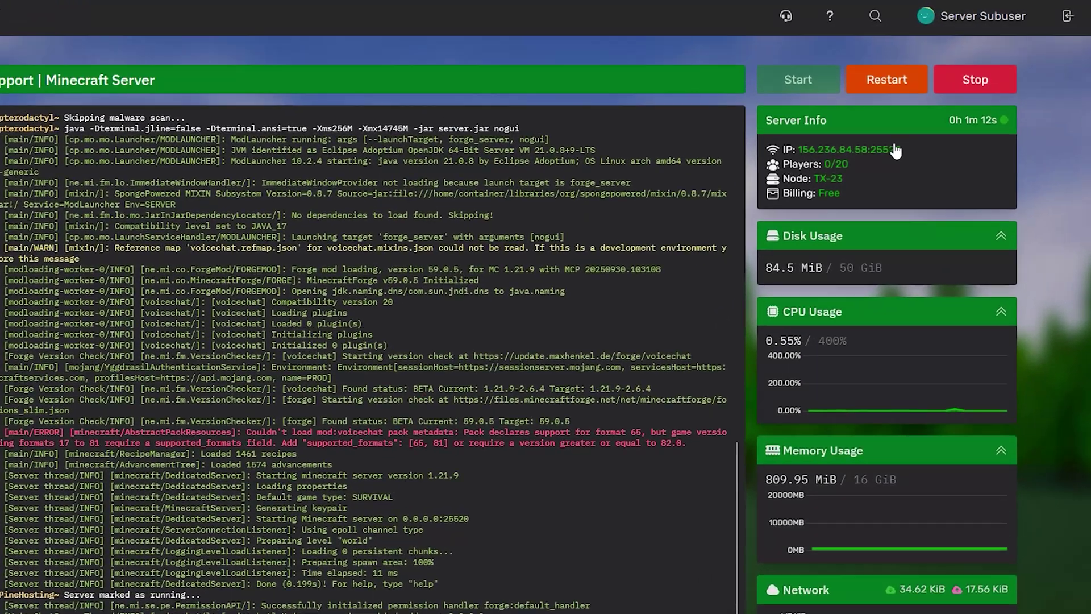
Step: Select the game port 25520 in the server address once the server is up
left_click_drag(902, 150, 887, 150)
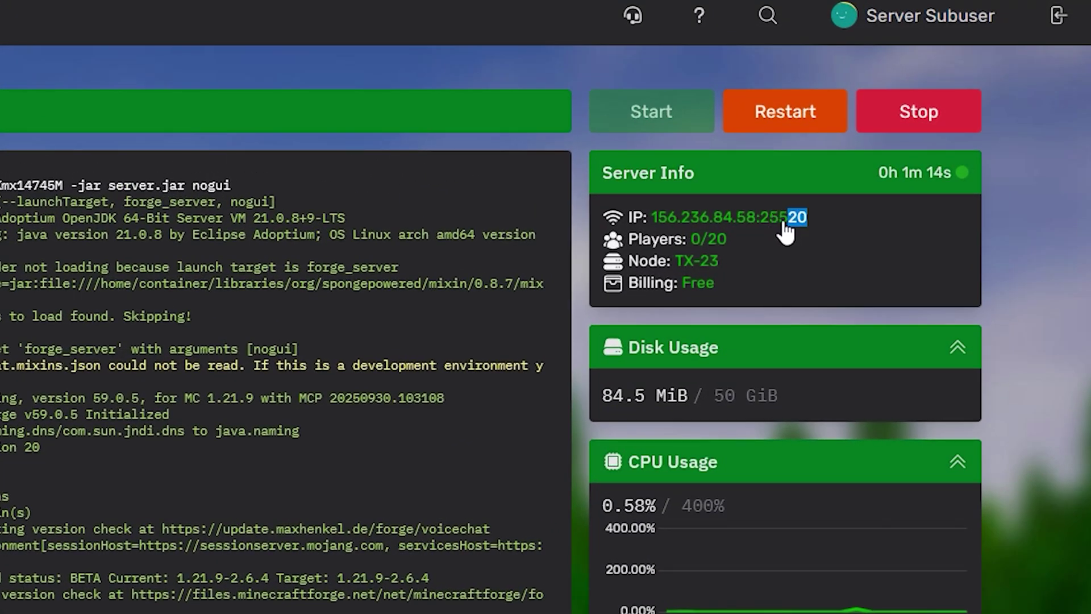
left_click_drag(785, 230, 766, 230)
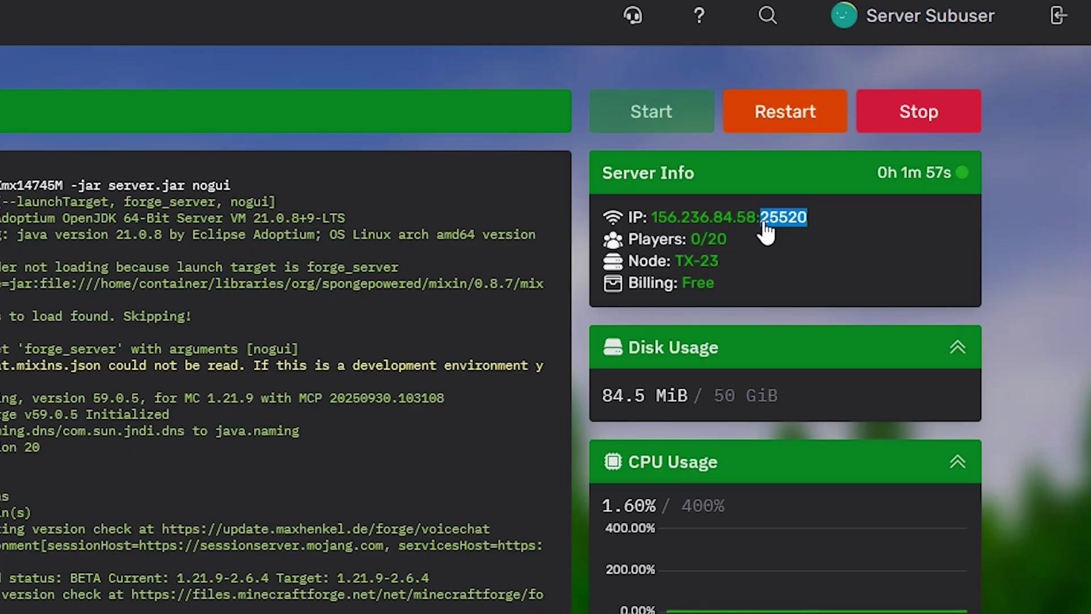
Step: Copy port 25520 and open config/voicechat/voicechat-server.properties for editing
right_click(765, 233)
left_click(806, 243)
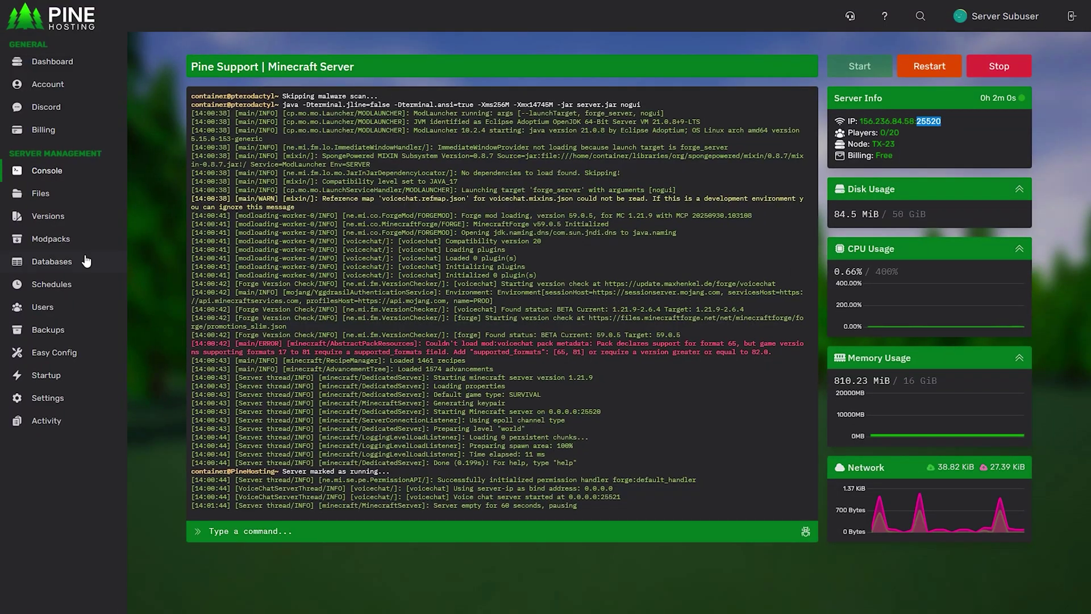
left_click(56, 205)
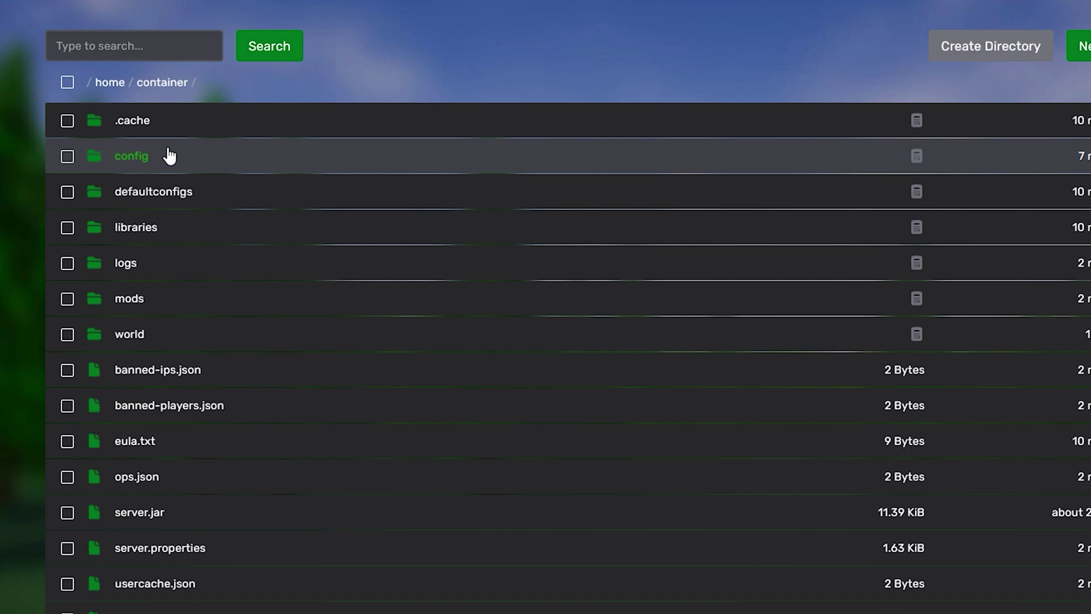
left_click(274, 144)
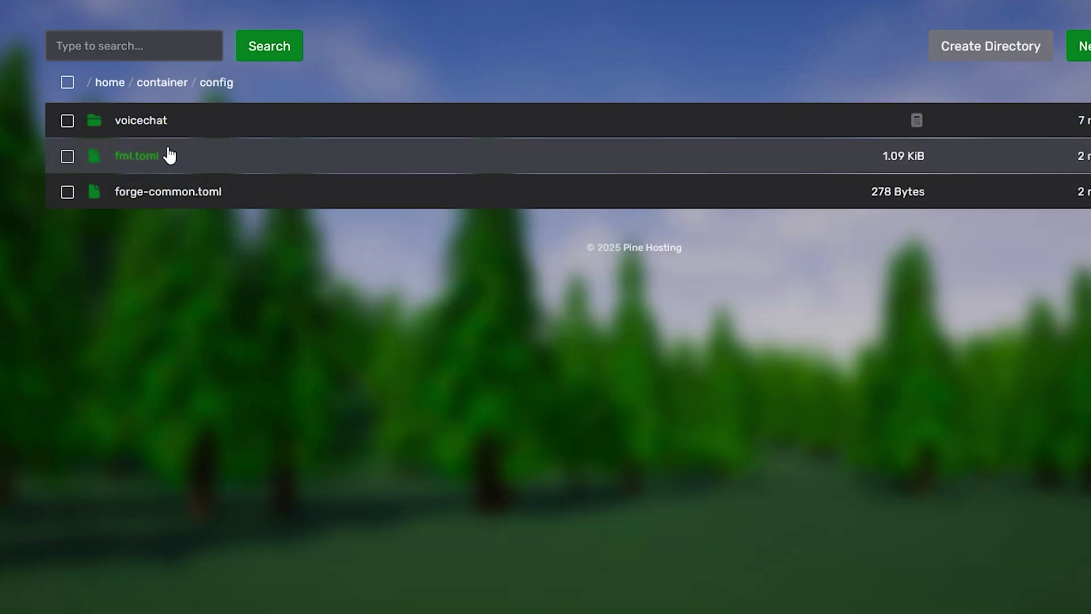
left_click(183, 120)
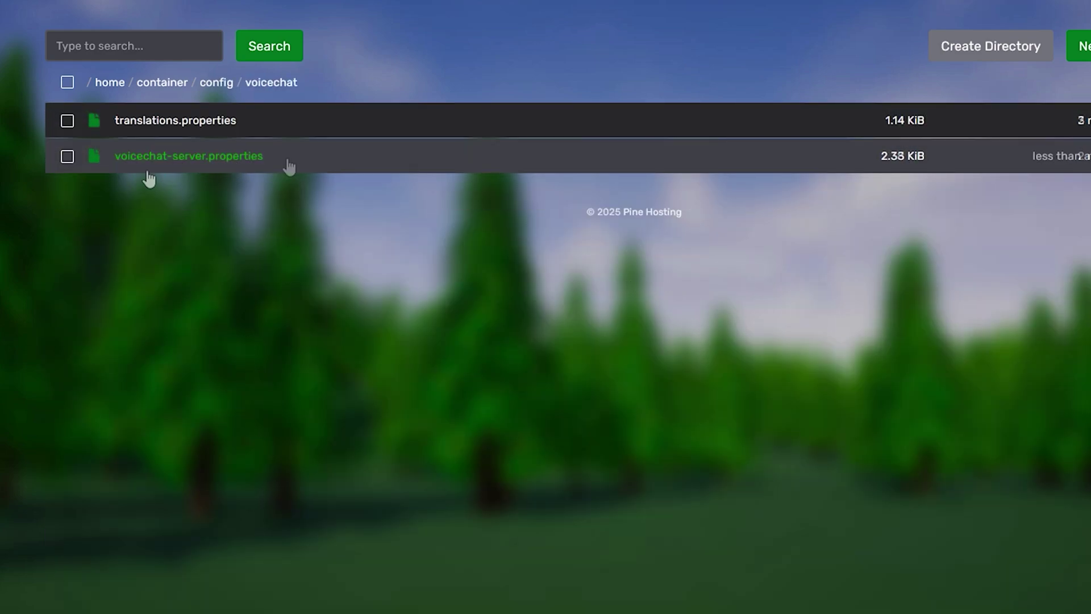
left_click(205, 167)
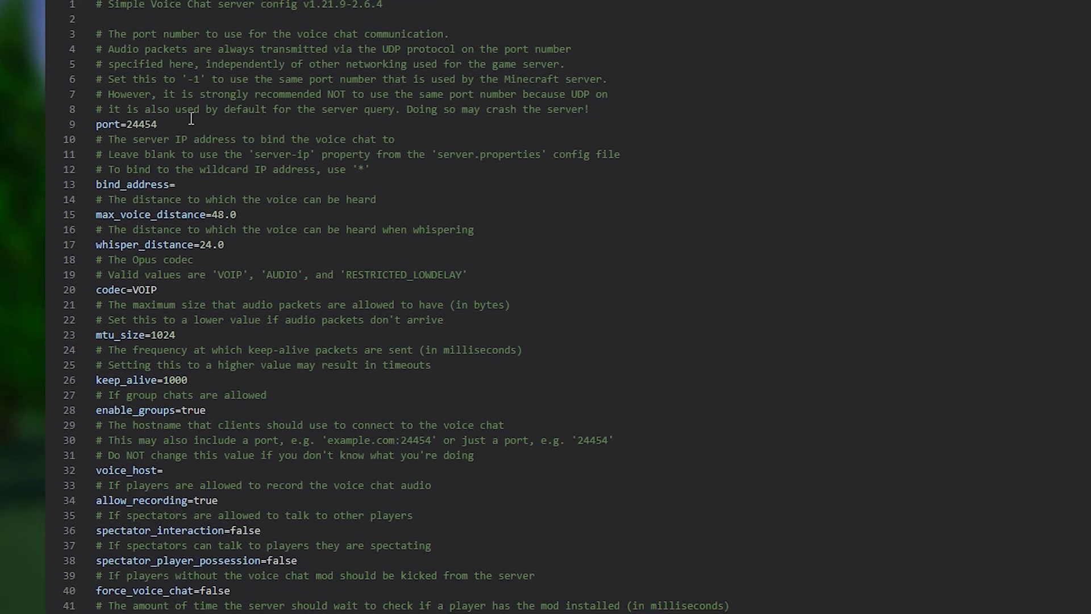
Step: Replace the port value 24454 on line 9 with 25521
left_click_drag(160, 125, 98, 126)
left_click(165, 124)
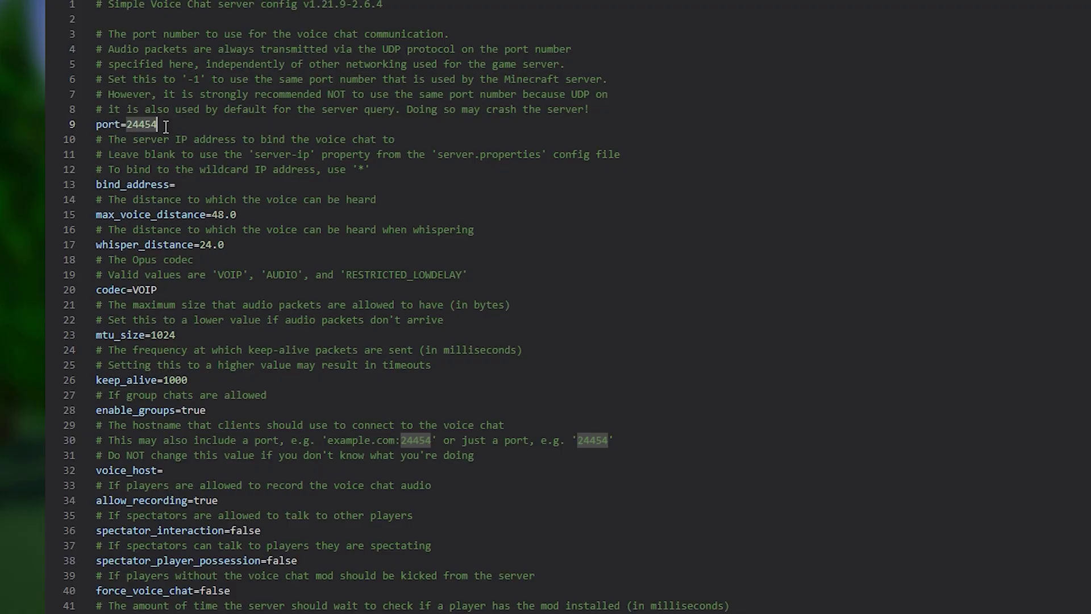
key("shift+Left")
key("shift+Left")
key("shift+Left")
key("shift+Left")
key("shift+Left")
type("25520")
key("BackSpace")
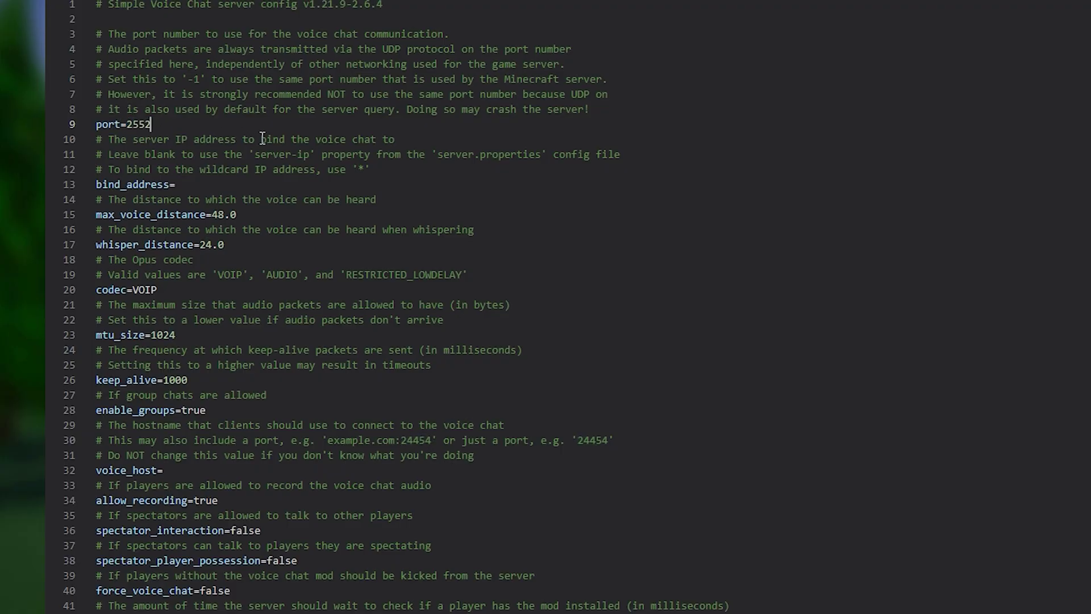
type("1")
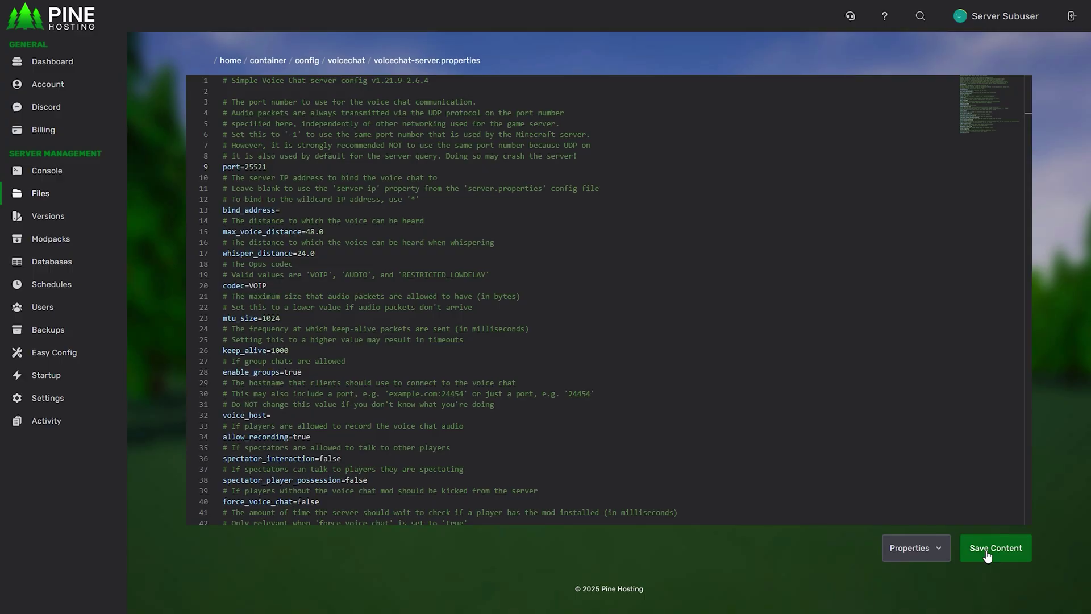
Step: Save the voice chat config and restart the server to apply port 25521
left_click(986, 553)
left_click(47, 173)
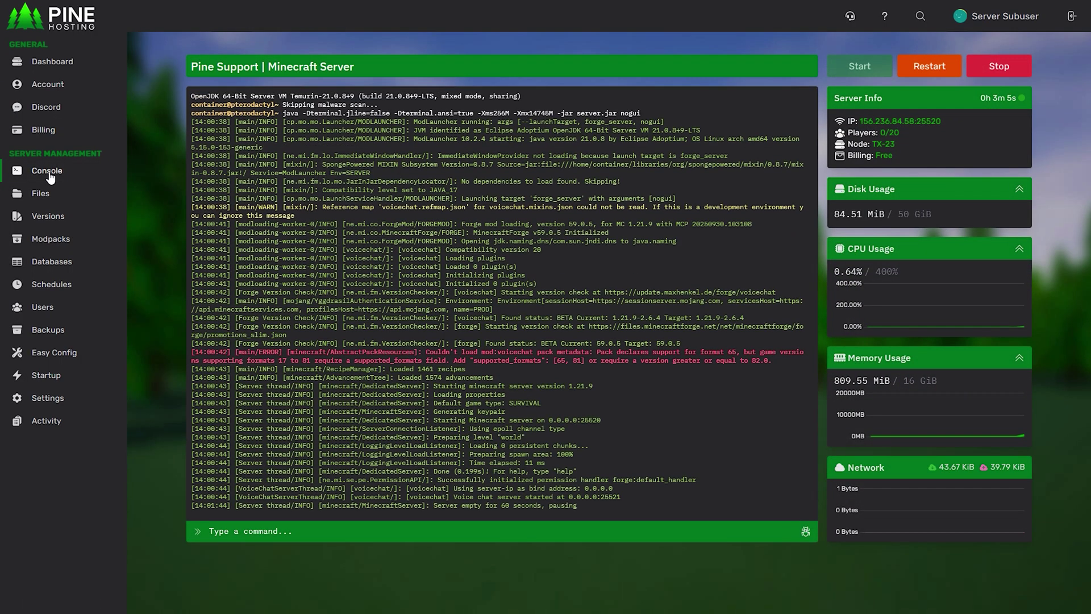
left_click(943, 71)
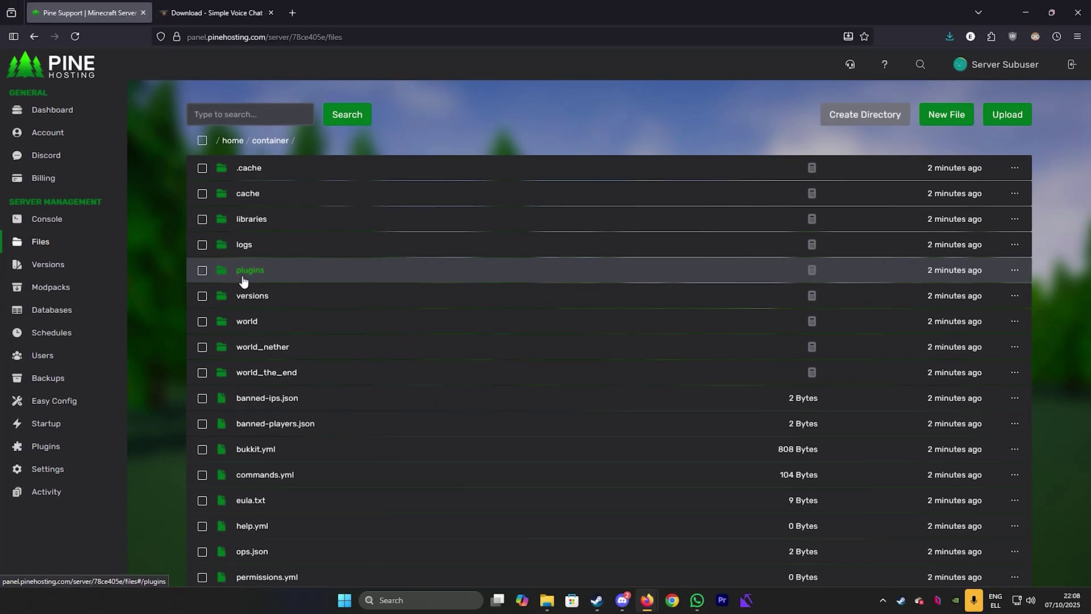
Step: Restart the server to load voicechat-bukkit-2.6.4.jar and check the new voicechat folder in plugins
left_click(250, 270)
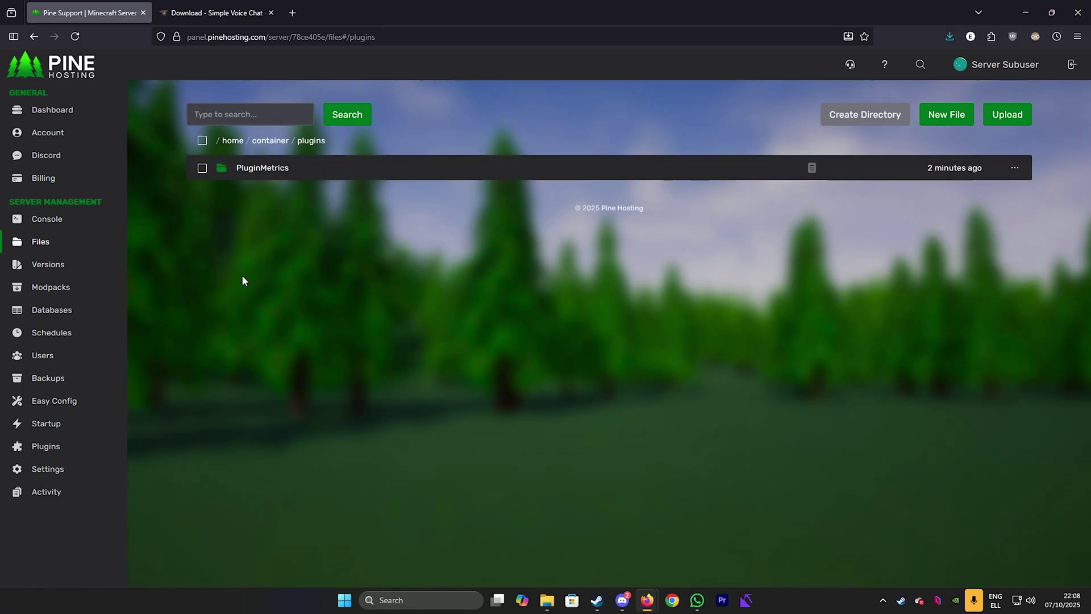
left_click(102, 221)
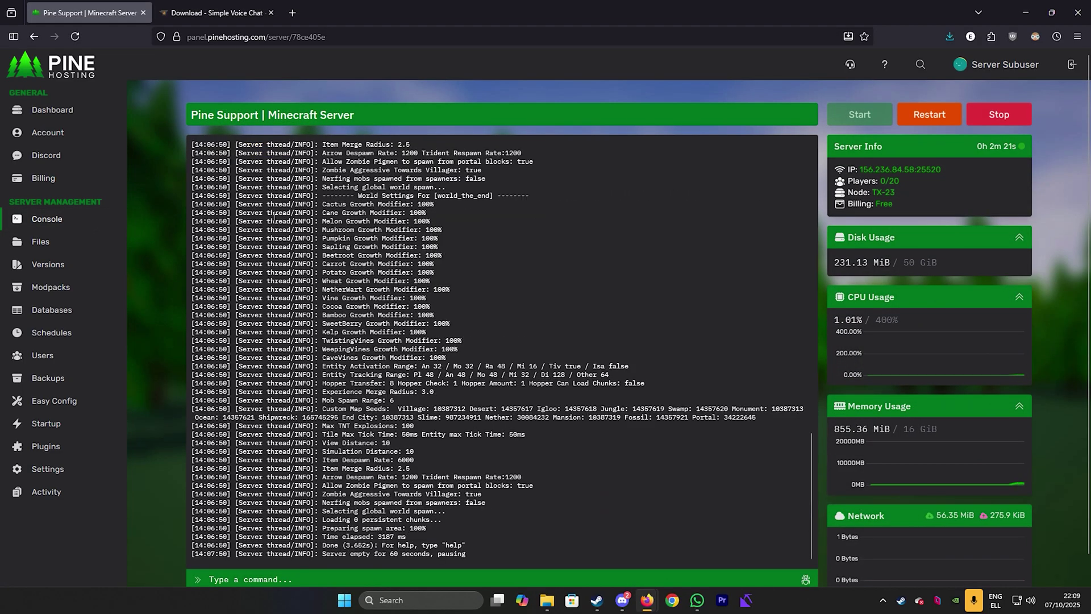
left_click(927, 124)
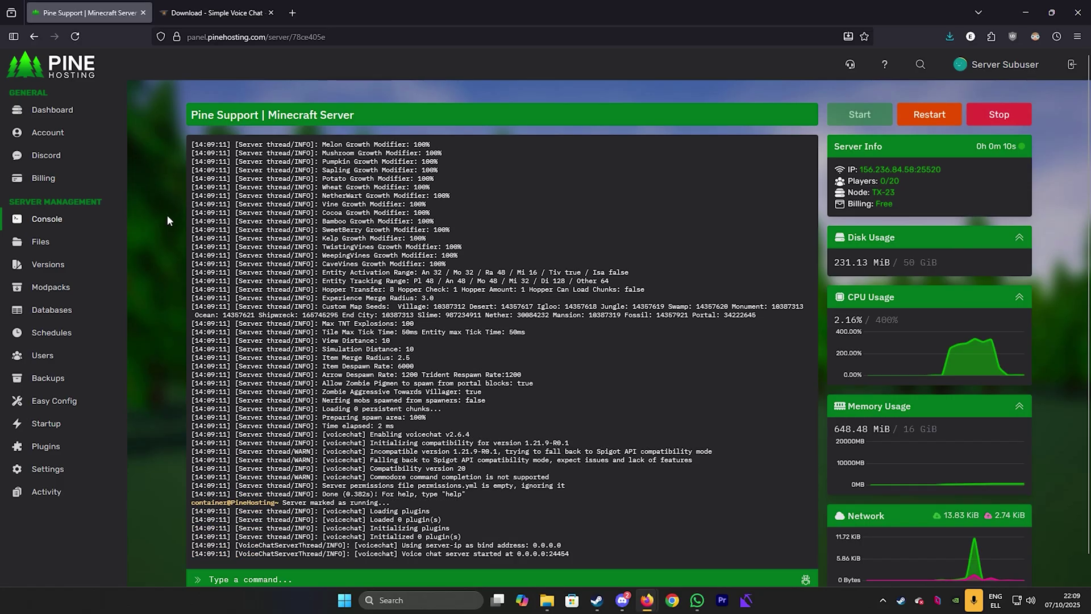
left_click(76, 248)
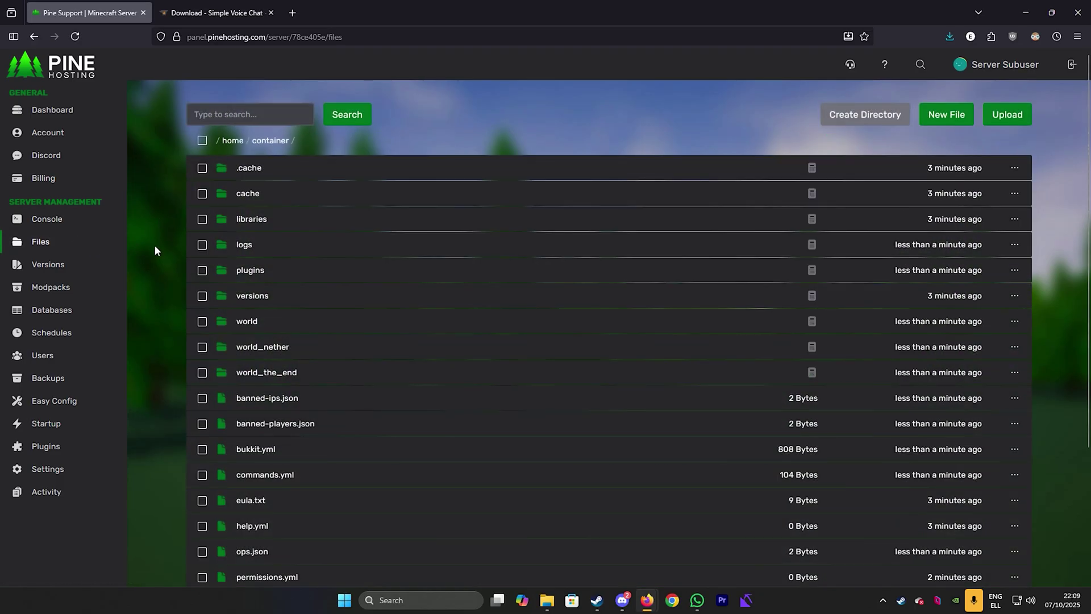
left_click(261, 268)
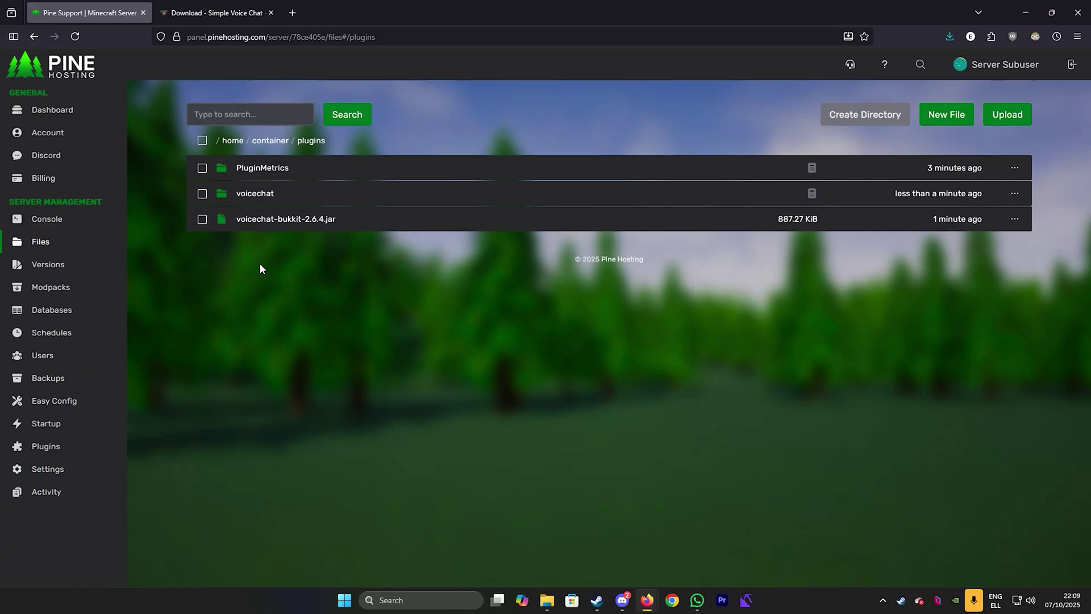
Step: Change port=24454 to 25521 in plugins/voicechat/voicechat-server.properties, save, and return to the console
left_click(263, 195)
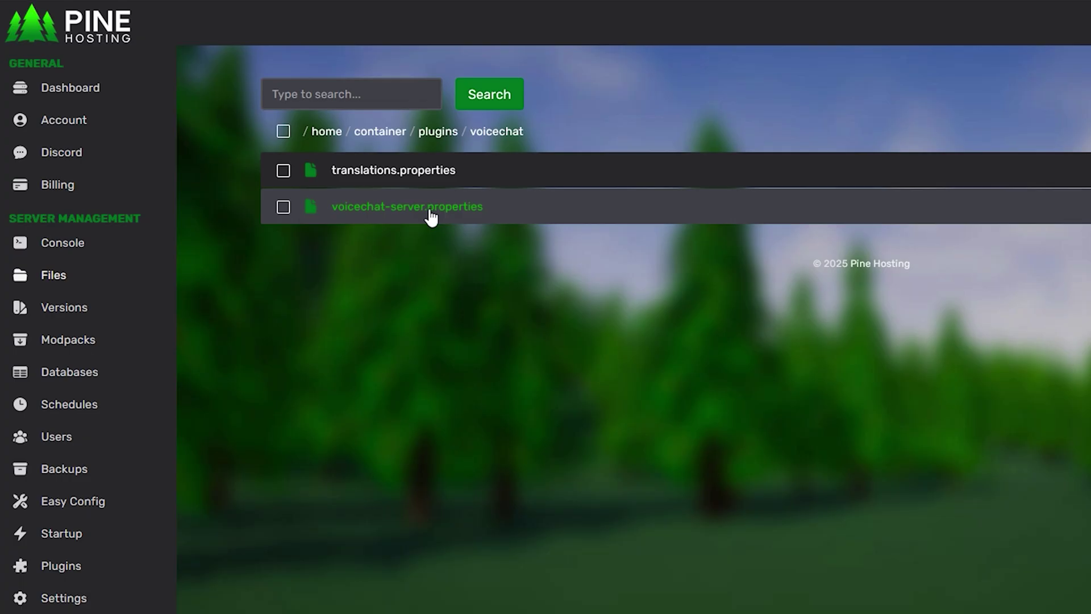
left_click(431, 216)
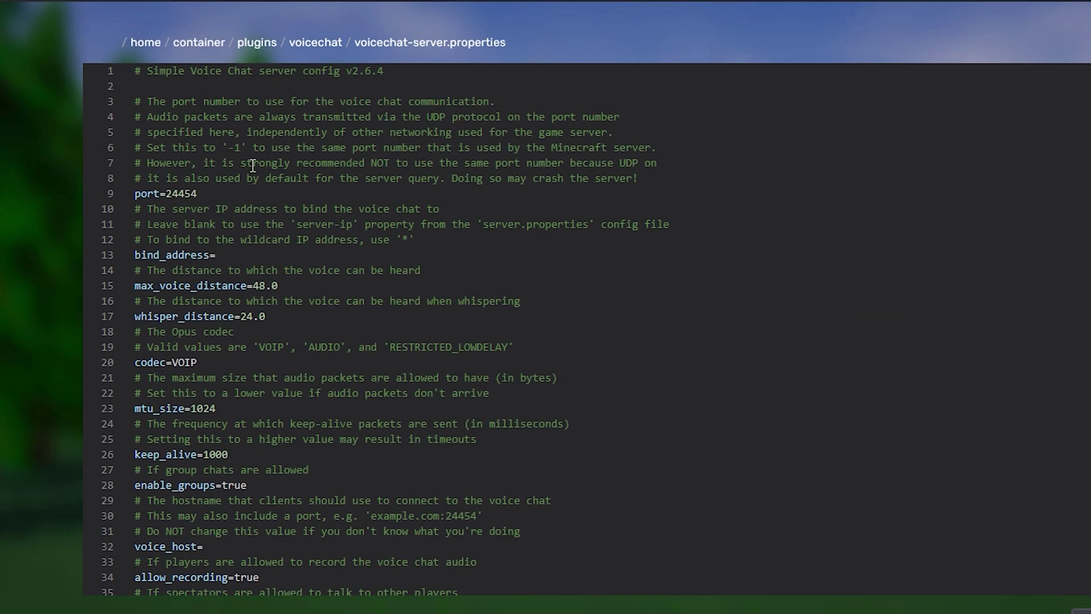
left_click_drag(197, 193, 165, 193)
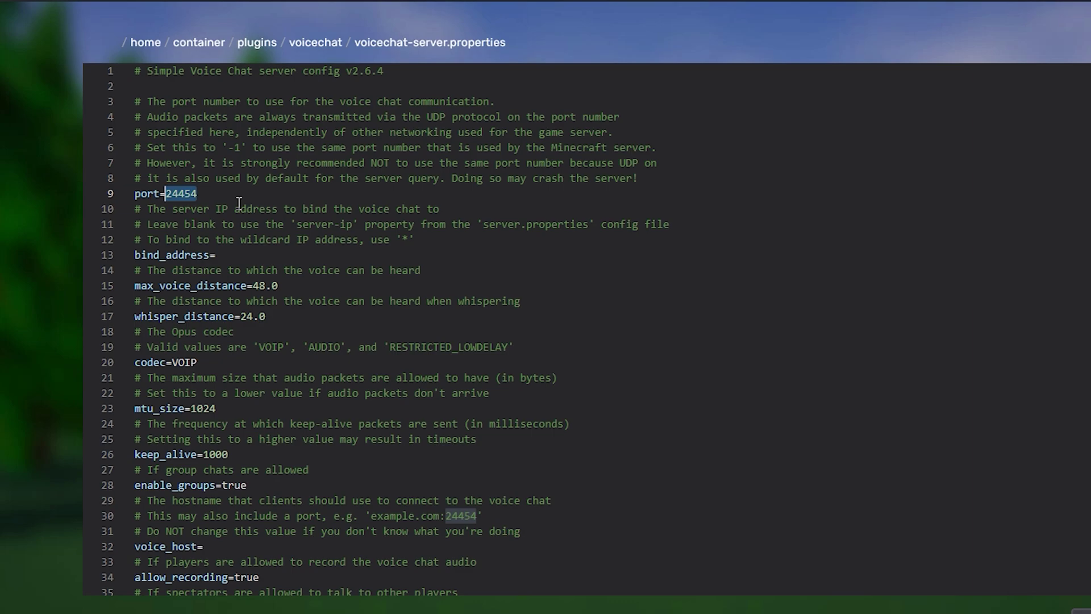
type("25")
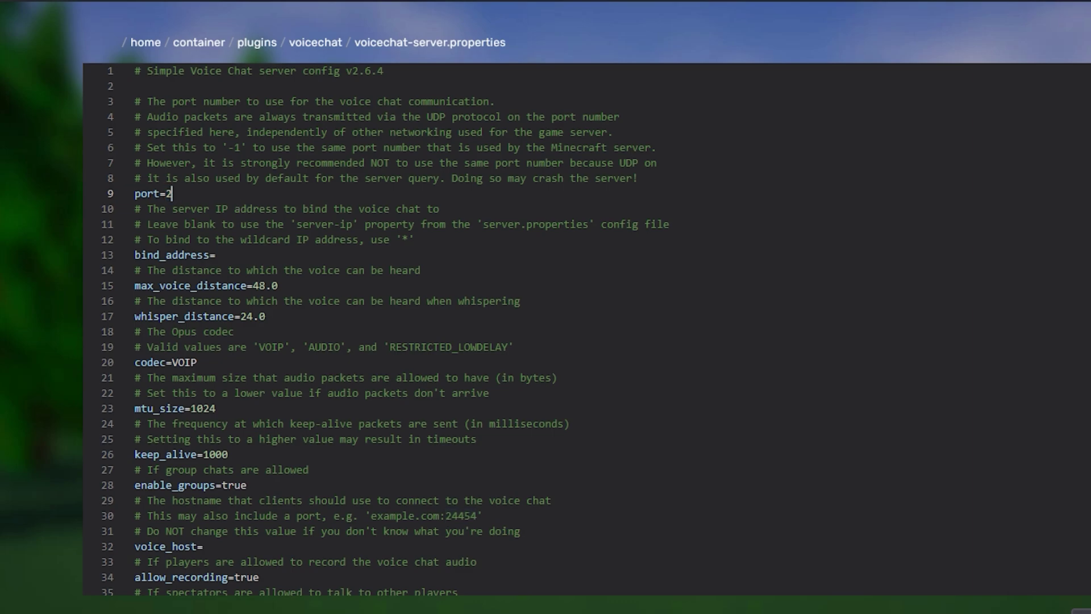
type("5")
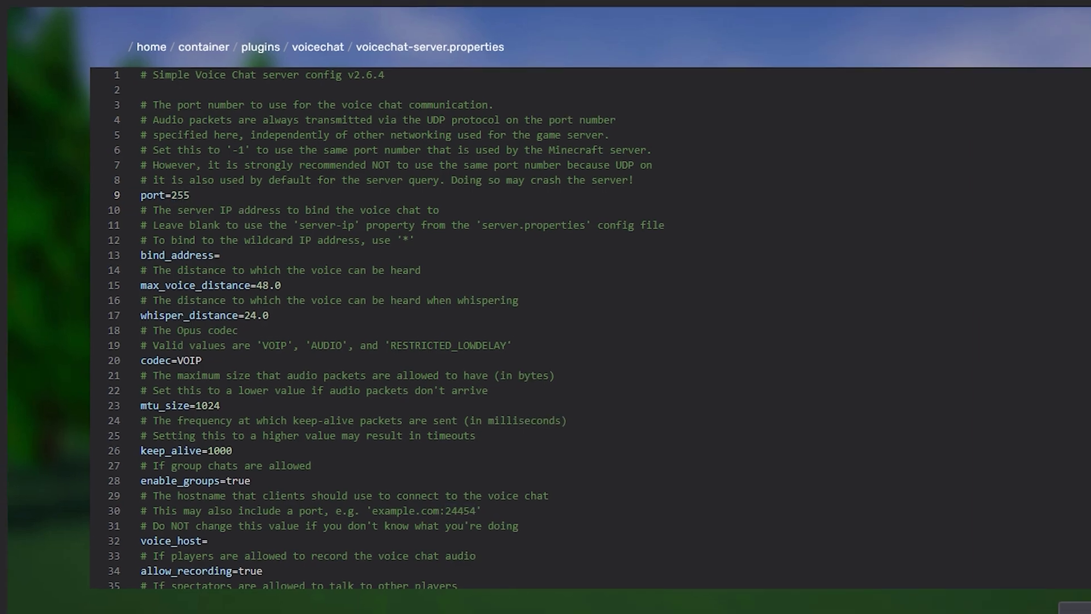
left_click(1053, 544)
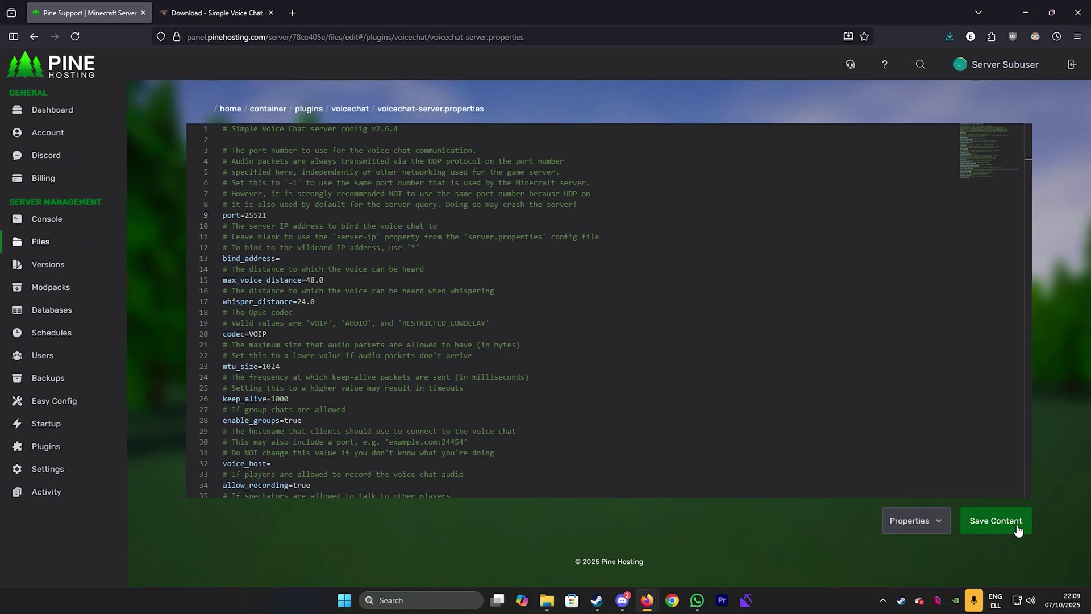
left_click(83, 219)
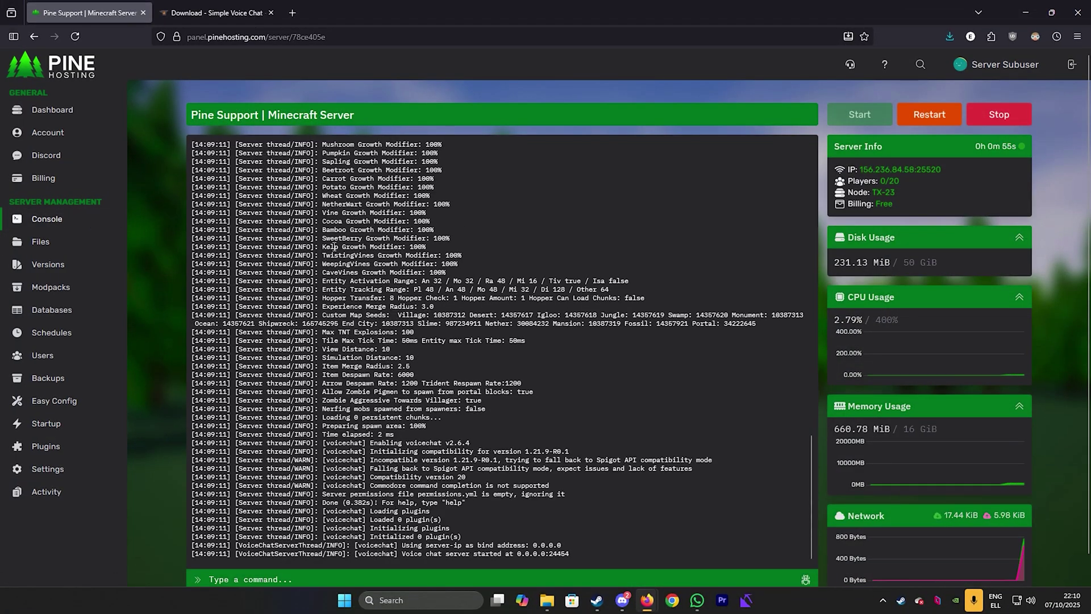
Step: Restart the server and highlight the log line 'Voice chat server started at 0.0.0.0:25521'
left_click(957, 122)
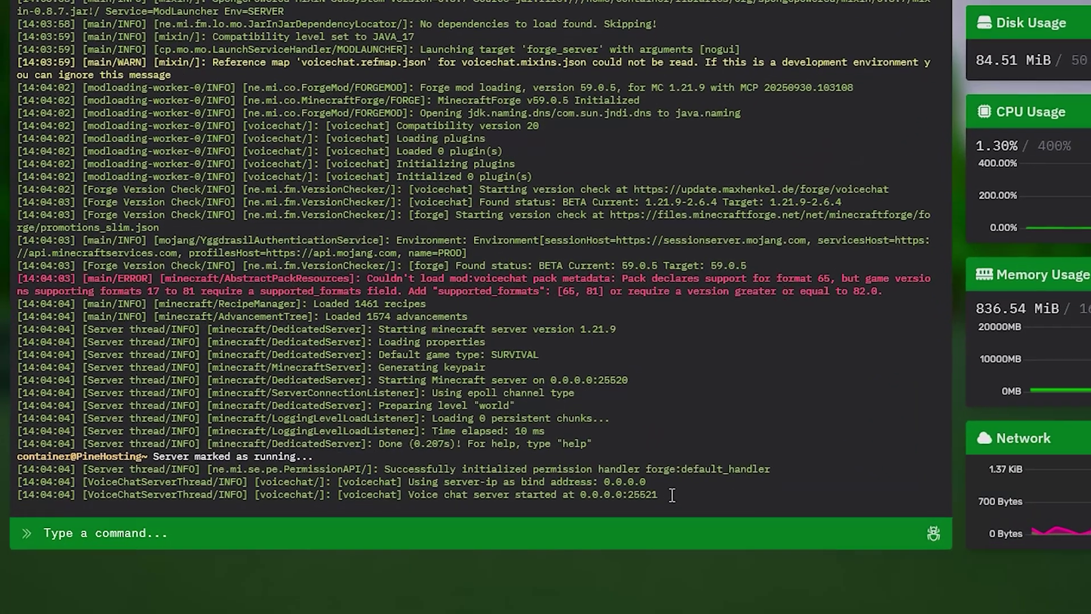
left_click_drag(637, 507, 407, 496)
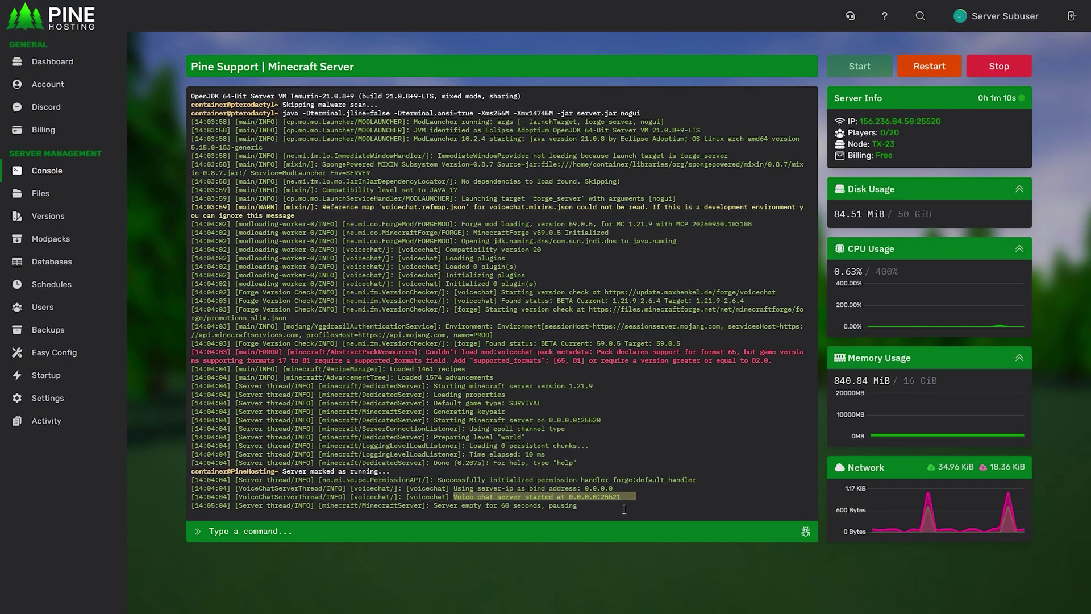
left_click(624, 509)
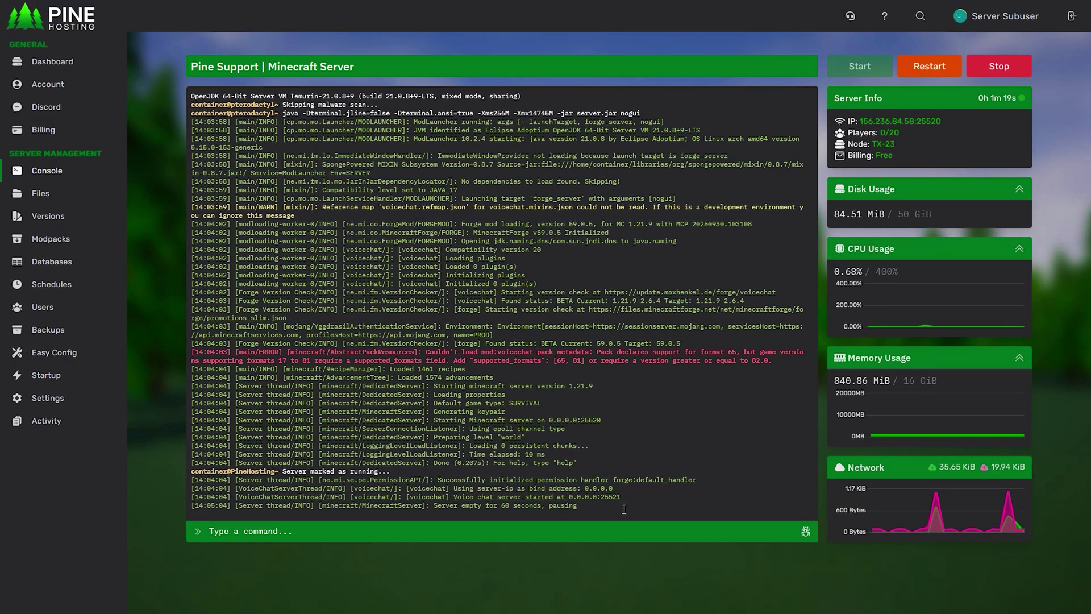